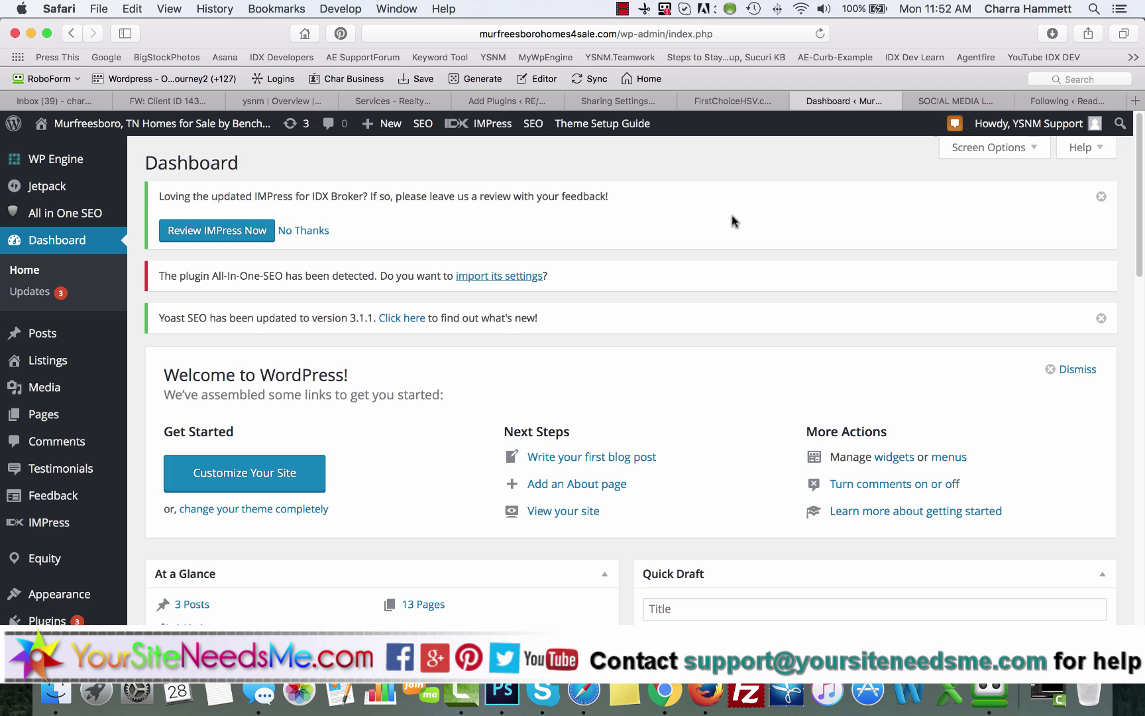
Start a new blank post and review its Yoast SEO Facebook sharing fields.
mouse_move(39, 334)
click(161, 357)
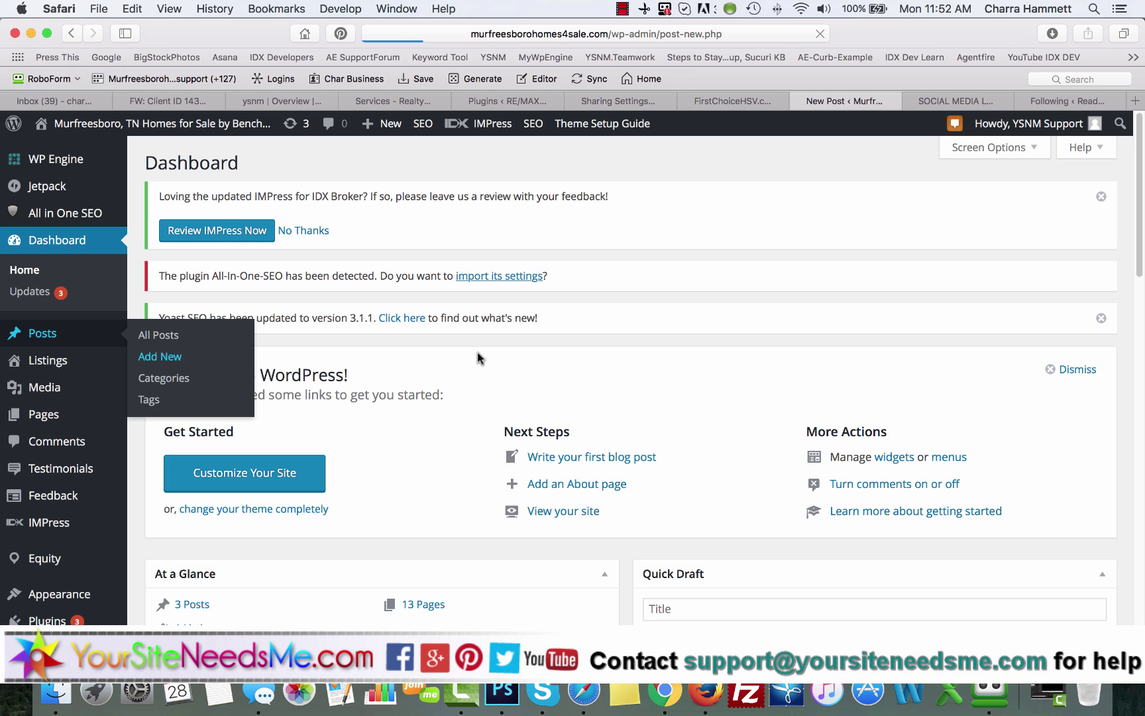
scroll(1093, 449, down, 5)
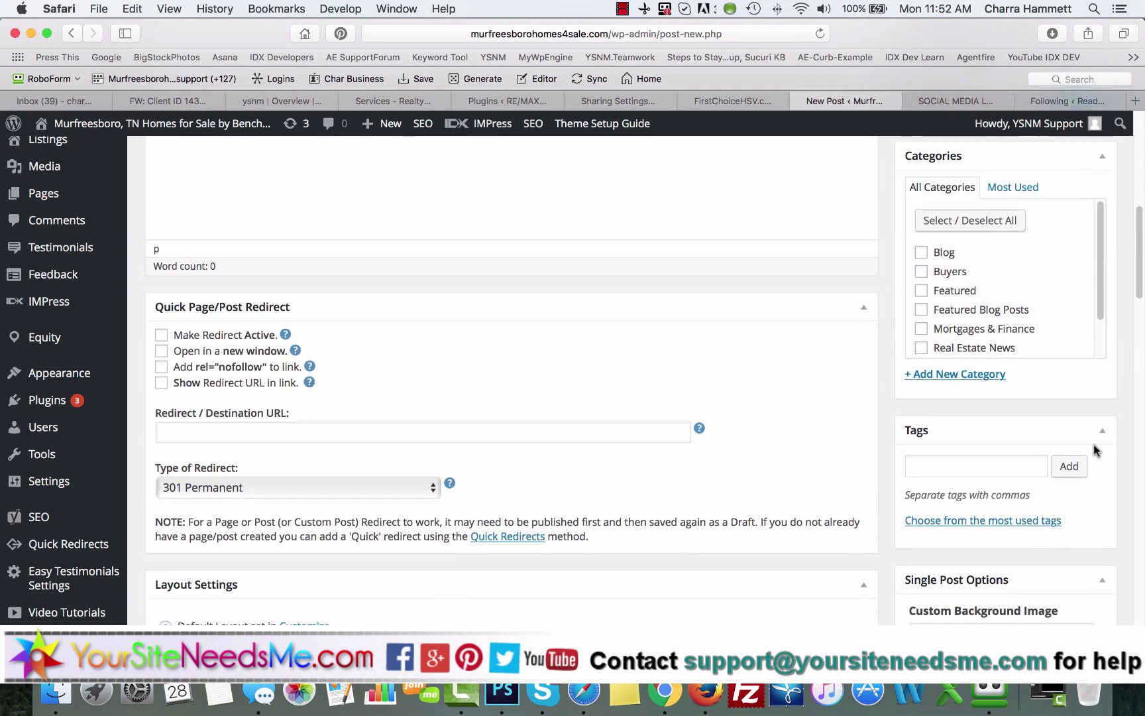
scroll(1094, 444, down, 5)
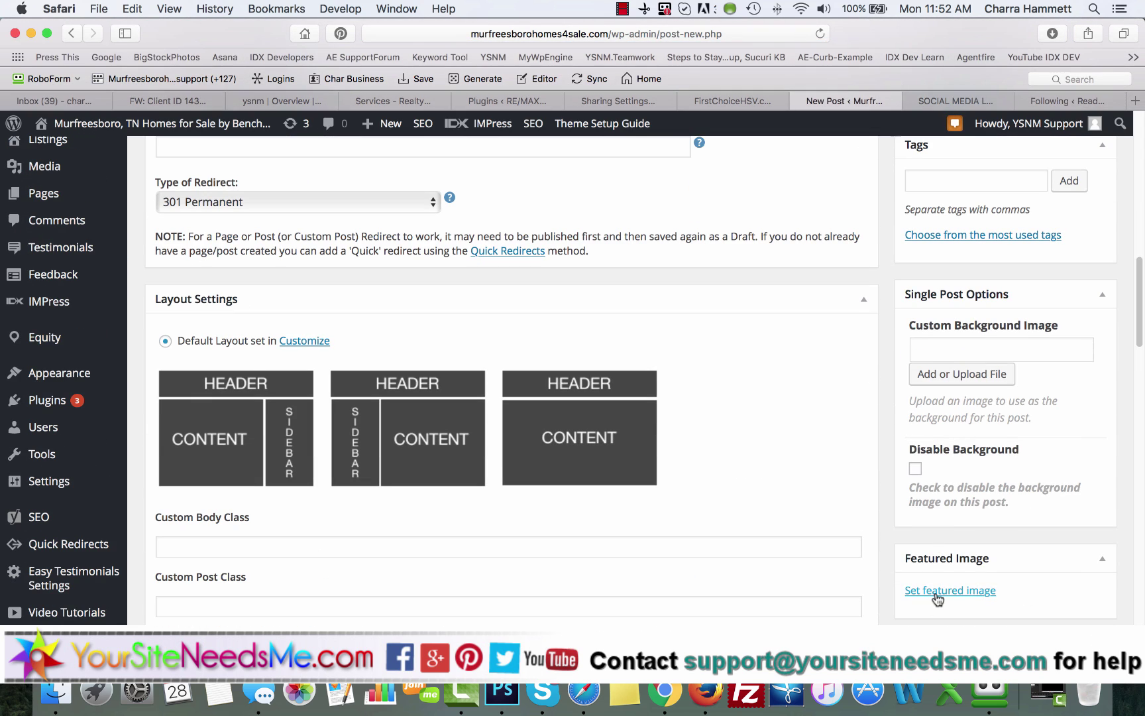
scroll(729, 431, up, 6)
scroll(460, 473, down, 15)
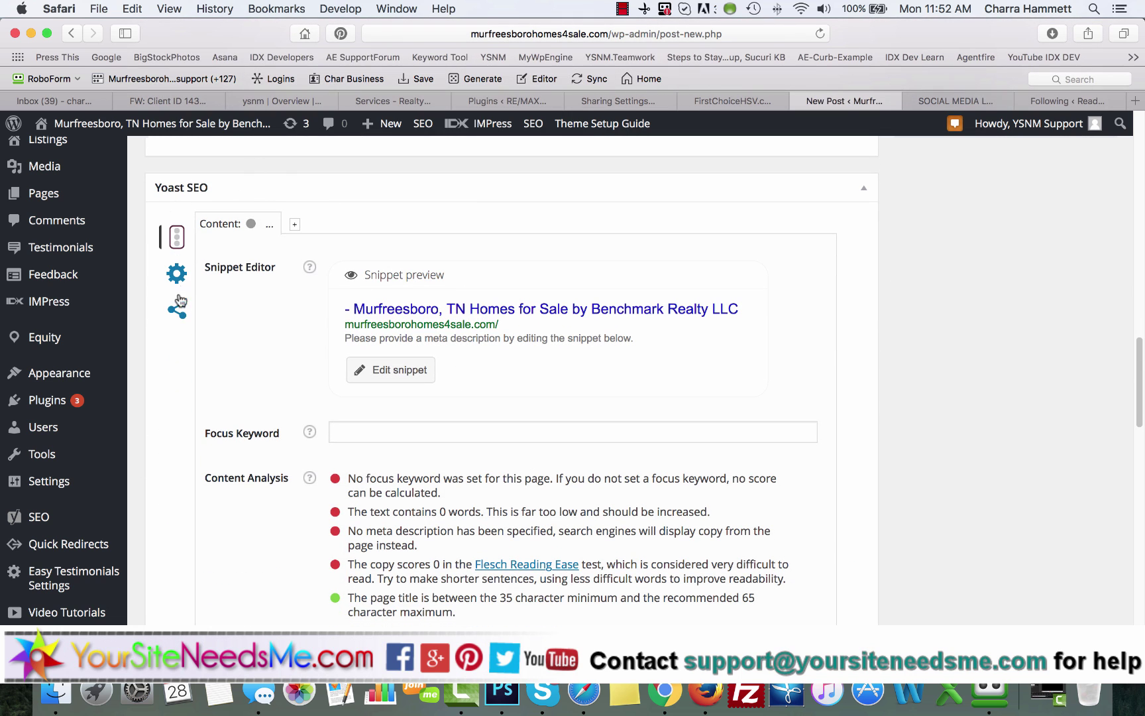
click(176, 309)
scroll(226, 420, down, 1)
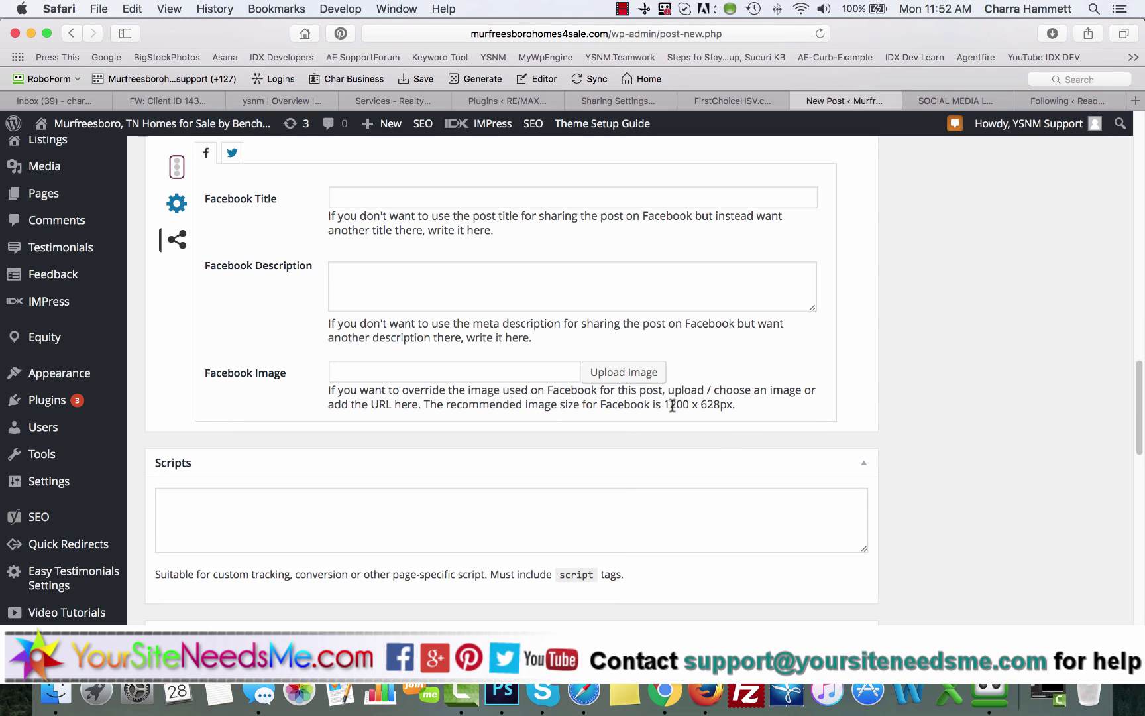
scroll(722, 403, down, 10)
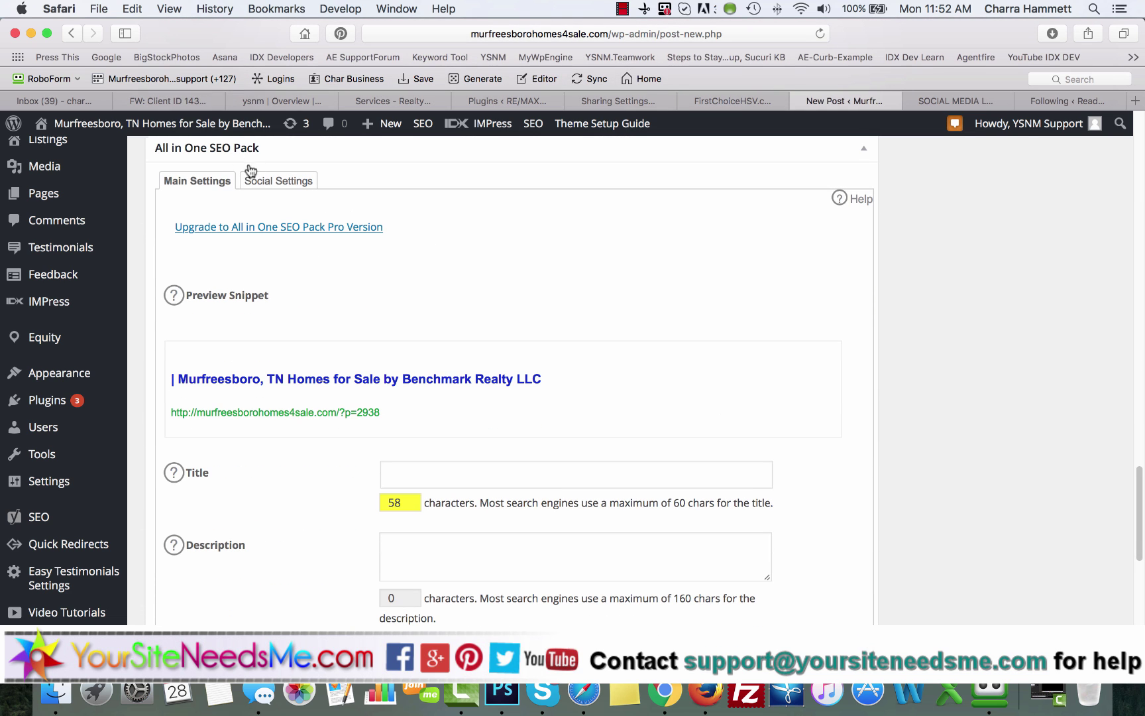
Check All in One SEO Pack's Open Graph social settings, then return to the top of the editor.
click(261, 181)
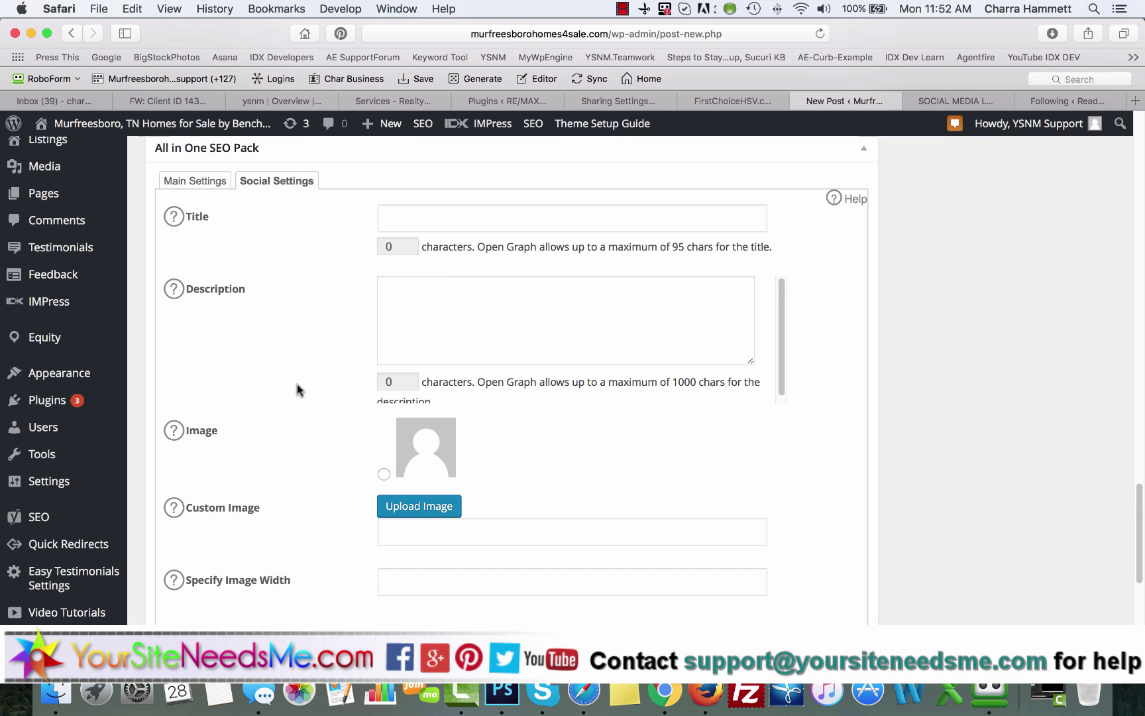
scroll(296, 386, down, 2)
scroll(574, 431, up, 4)
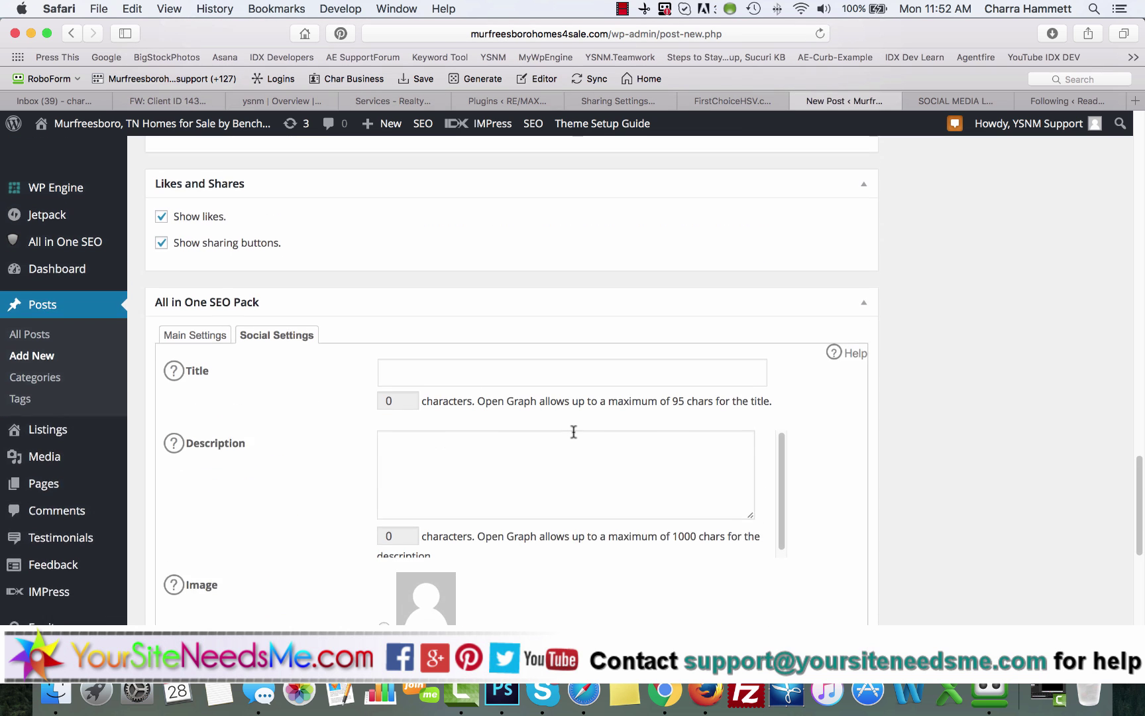
scroll(573, 432, up, 10)
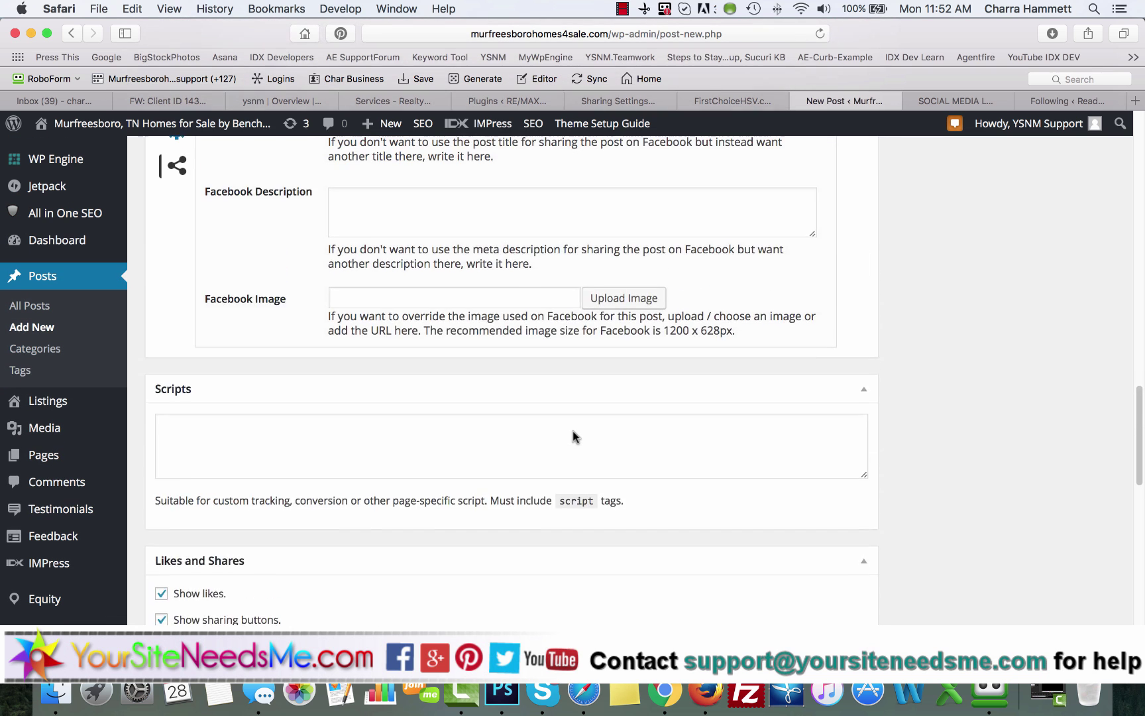
scroll(573, 435, up, 10)
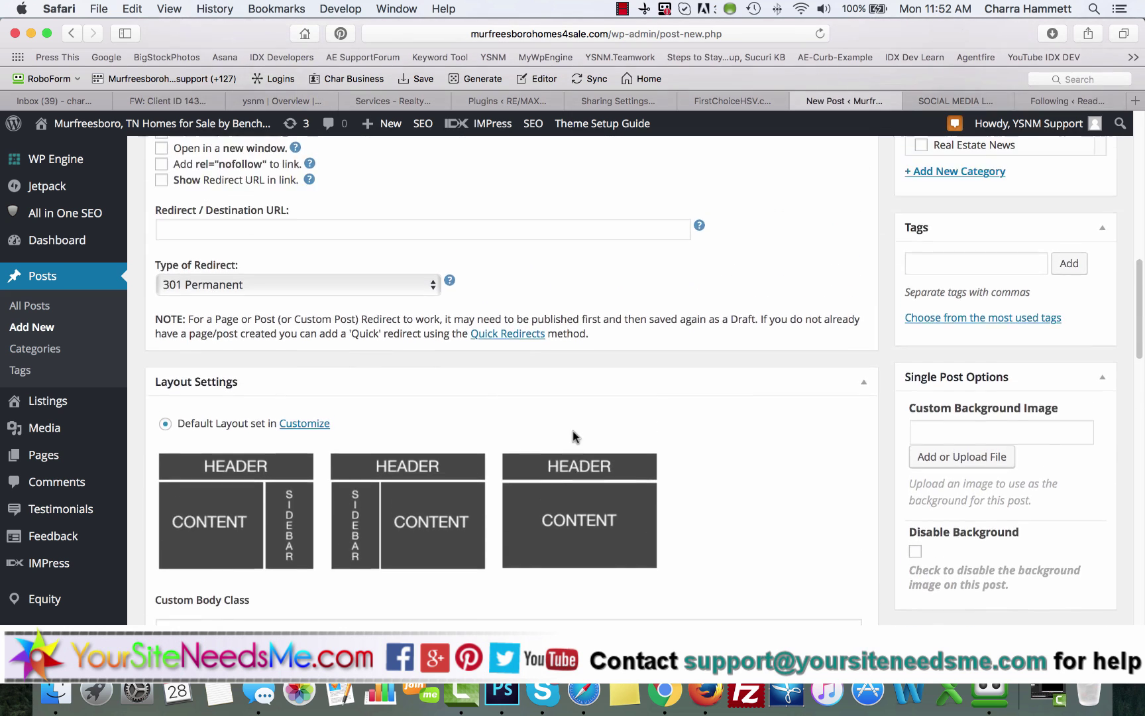
scroll(573, 432, up, 5)
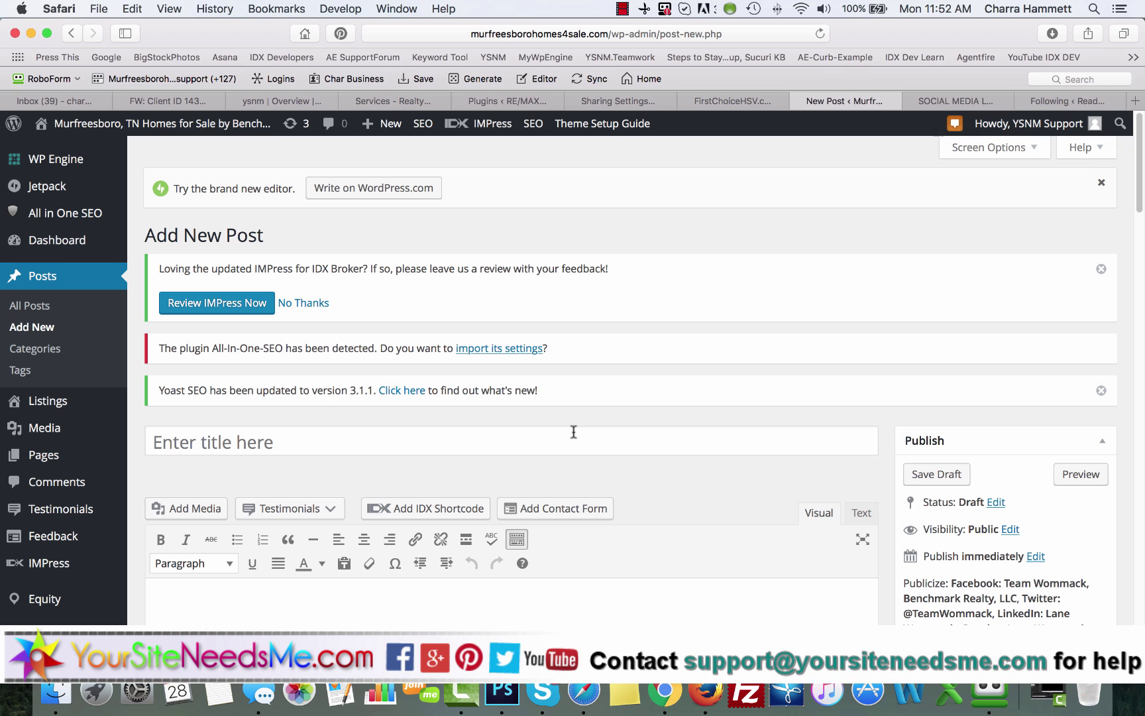
Browse the Jetpack module cards, noting Sharing, Publicize and Related Posts are active.
click(48, 191)
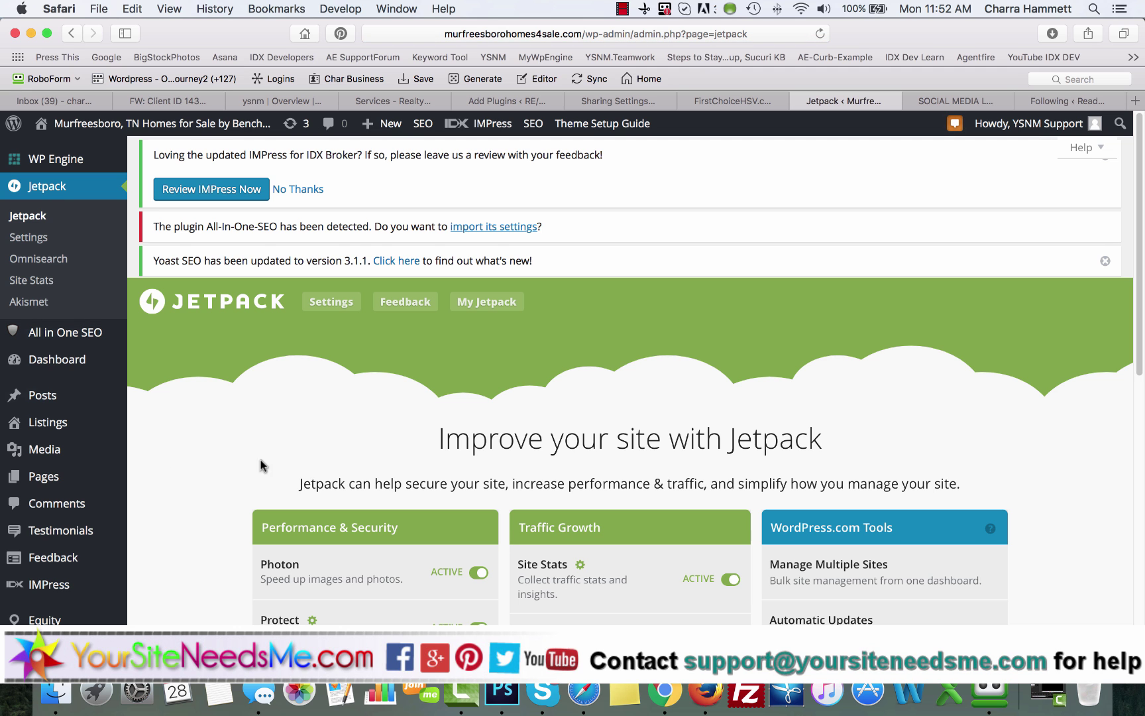
scroll(269, 461, down, 5)
scroll(269, 457, down, 5)
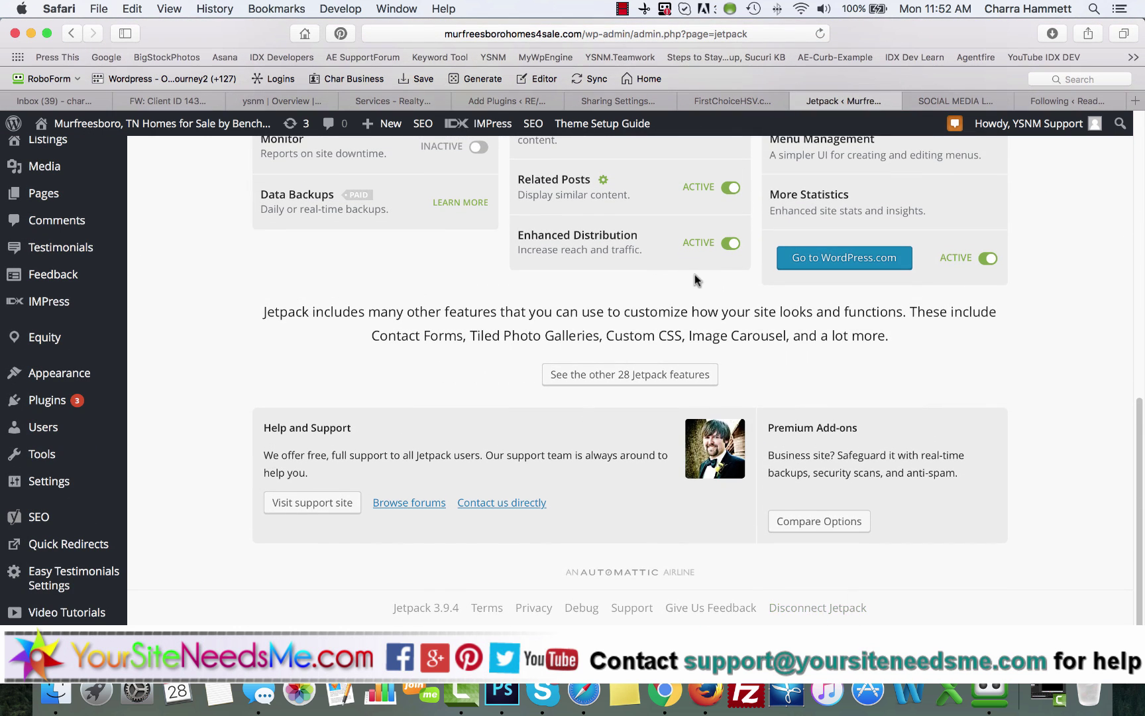
scroll(79, 235, up, 6)
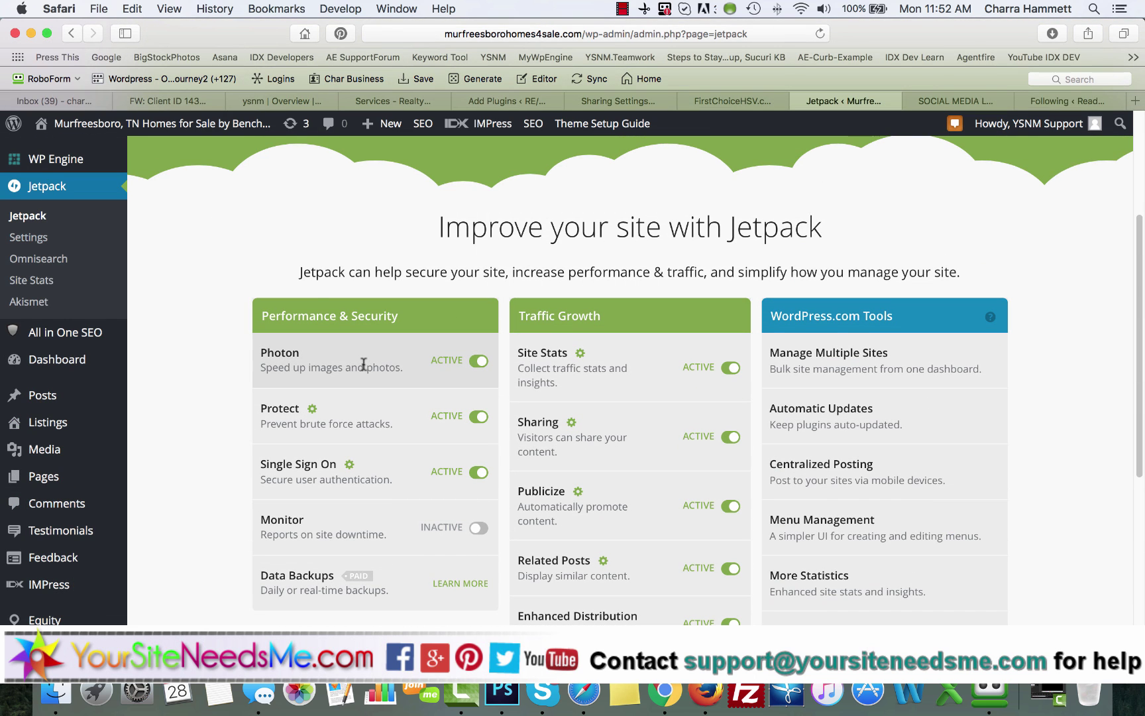
scroll(364, 365, down, 6)
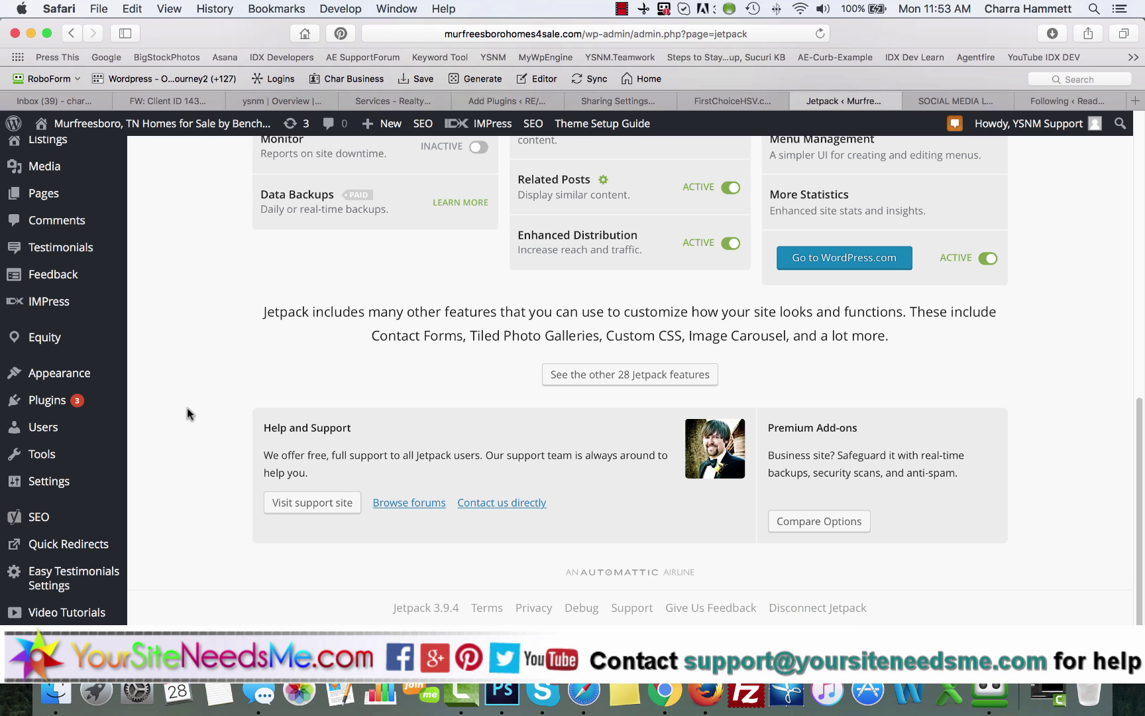
mouse_move(22, 522)
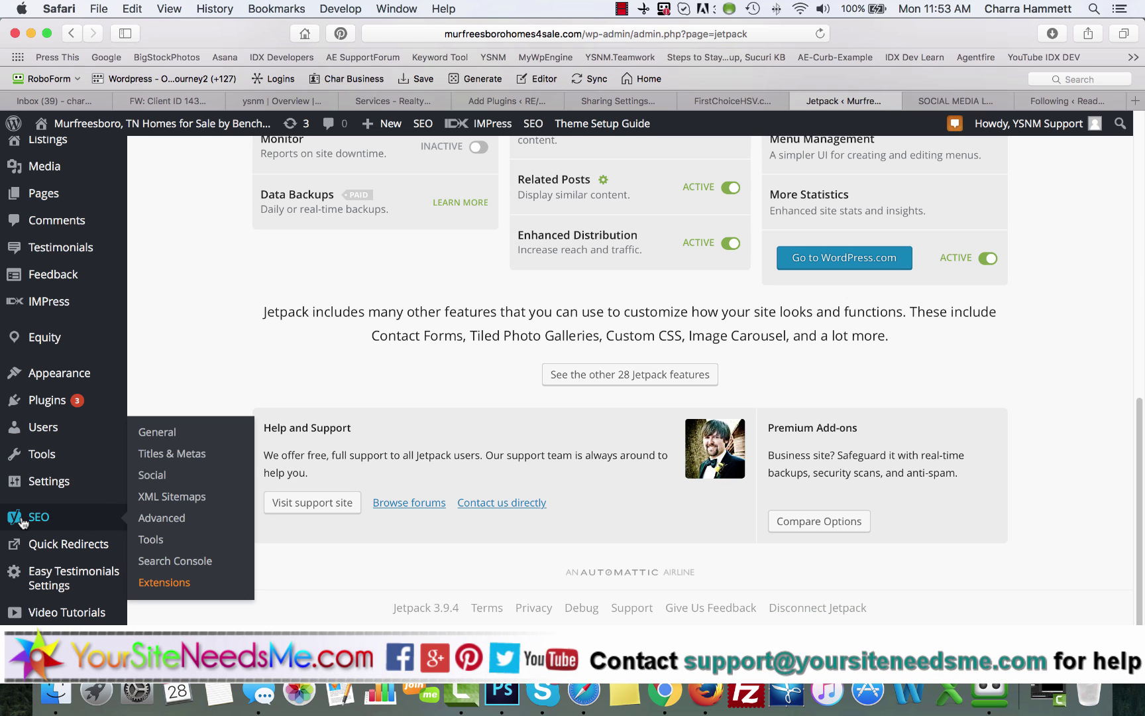
Set Yoast's Facebook Open Graph meta data to Disabled and save the change.
click(153, 475)
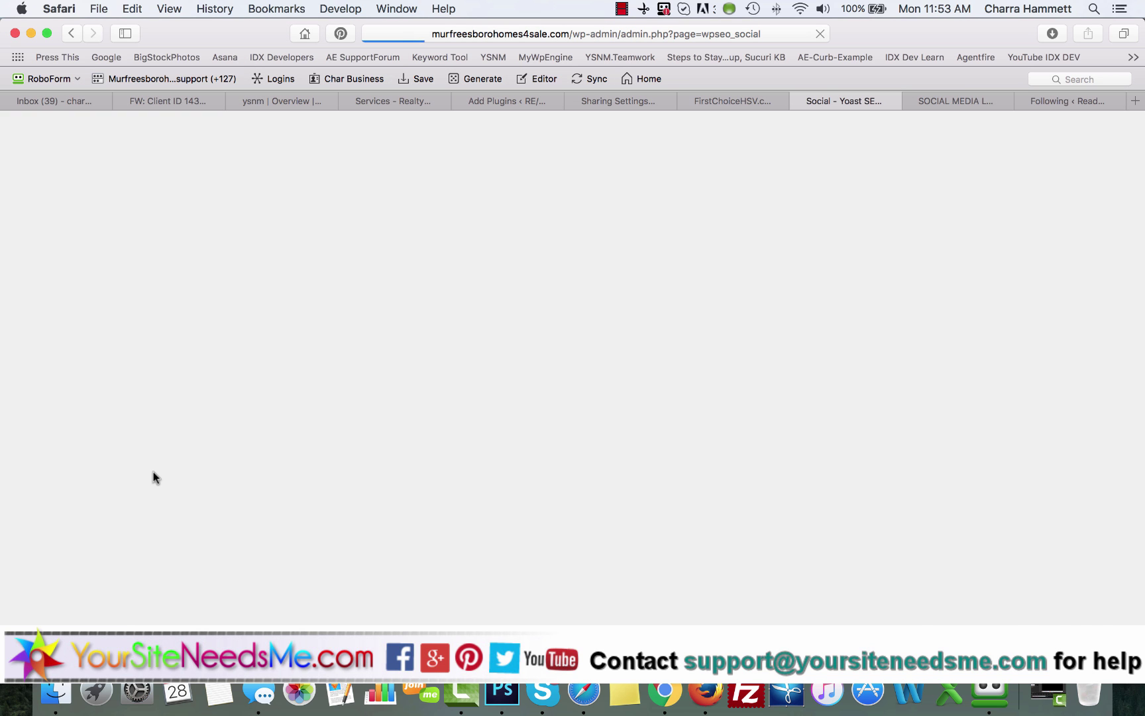
scroll(257, 395, down, 5)
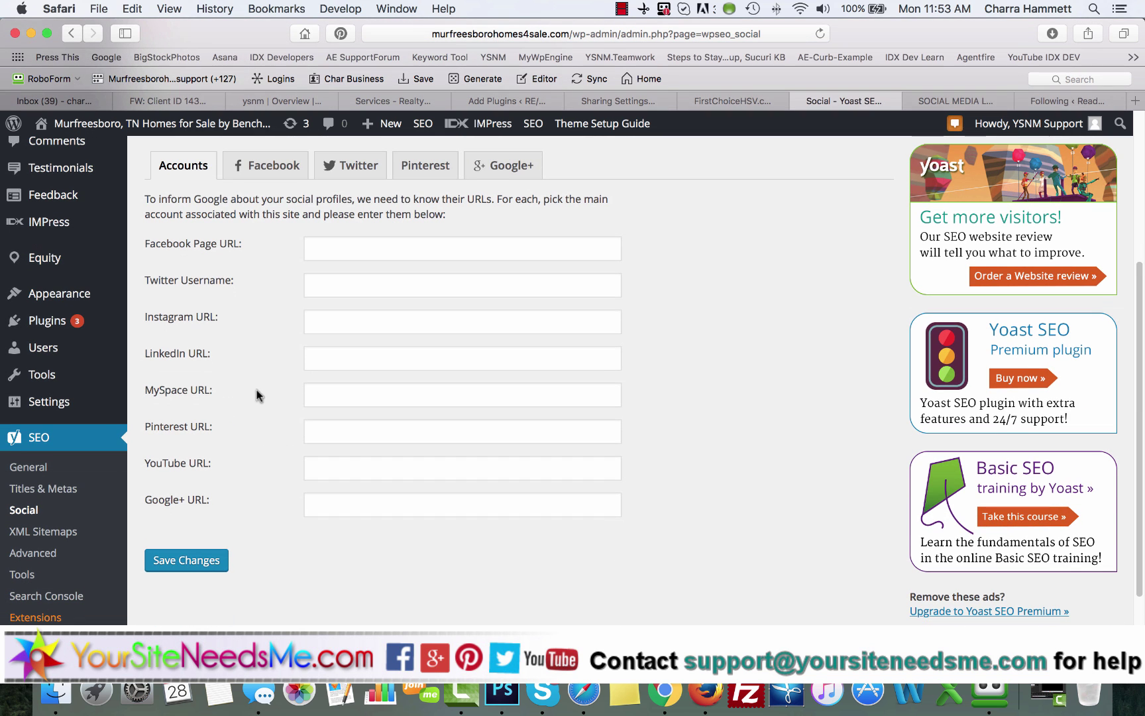
click(268, 167)
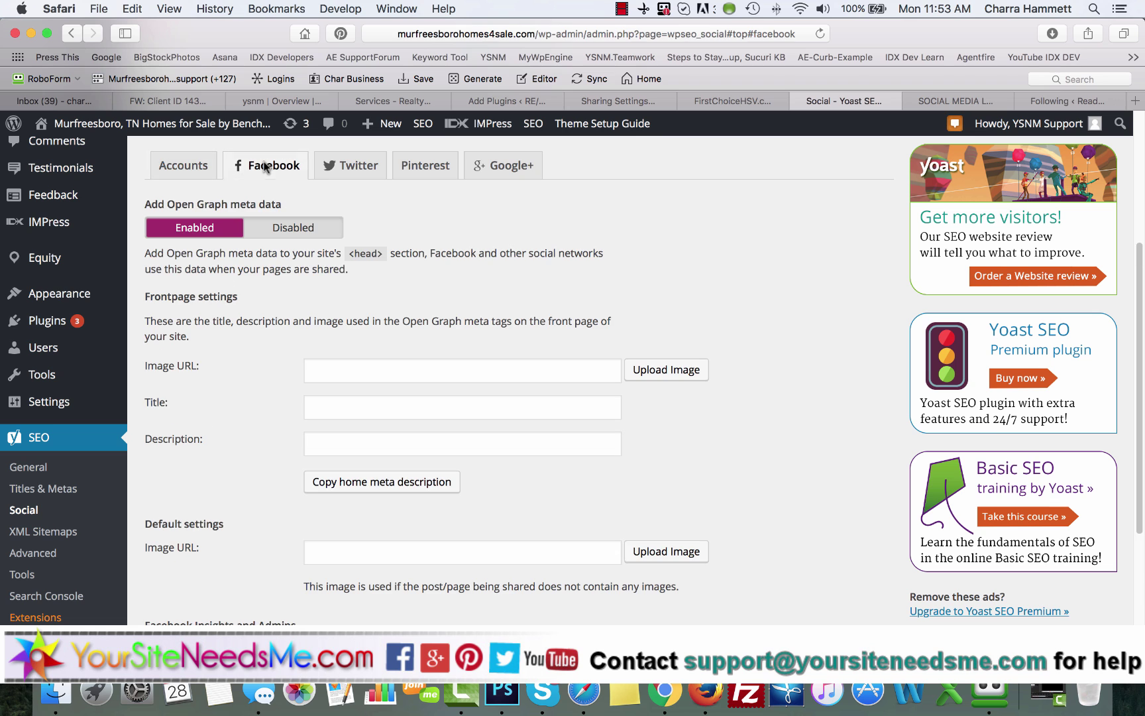
click(308, 231)
scroll(279, 330, down, 3)
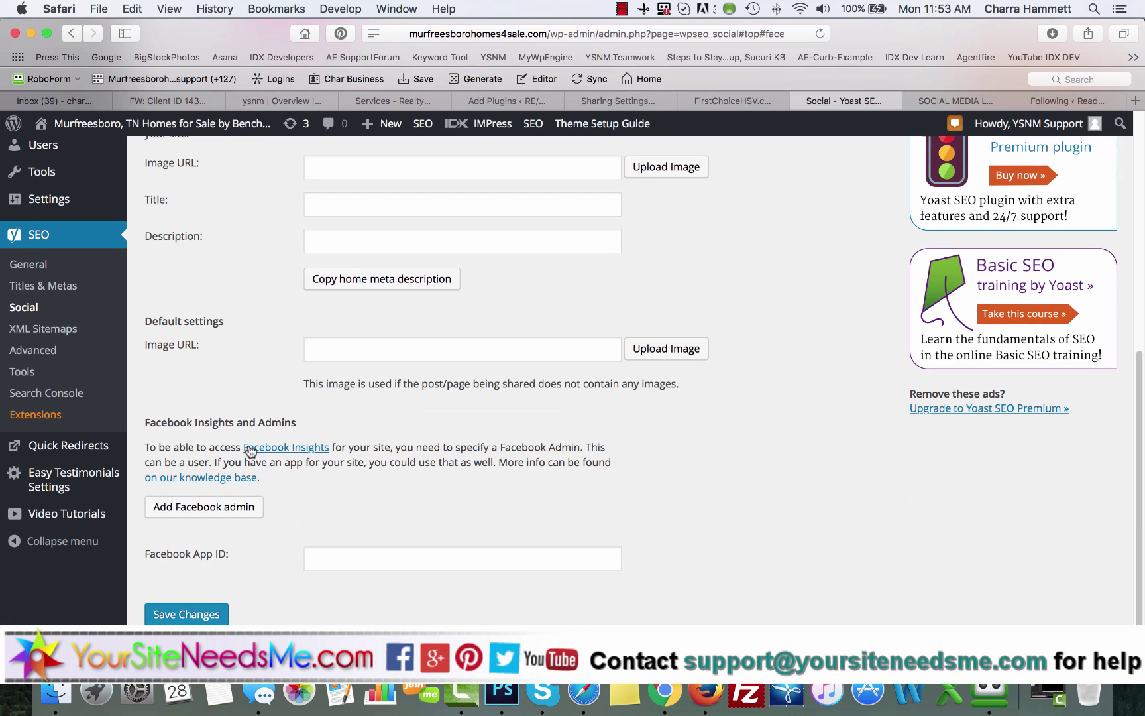
click(212, 614)
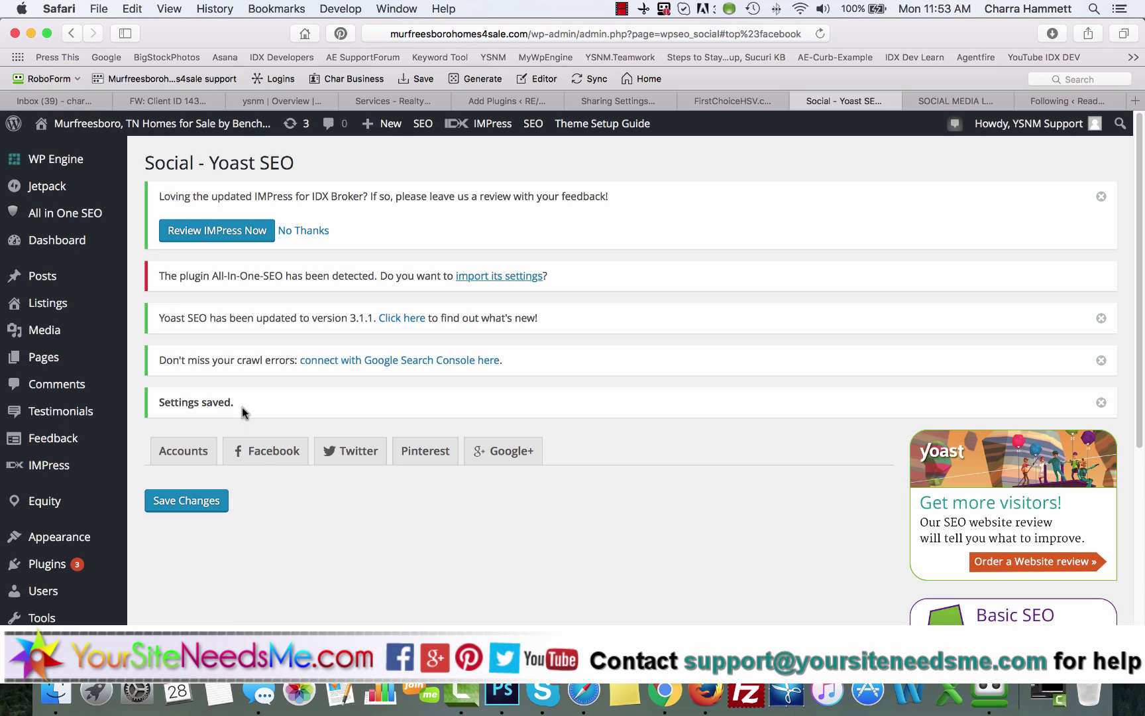
Disable Yoast's Twitter card meta data and save the change.
click(352, 454)
scroll(309, 509, down, 2)
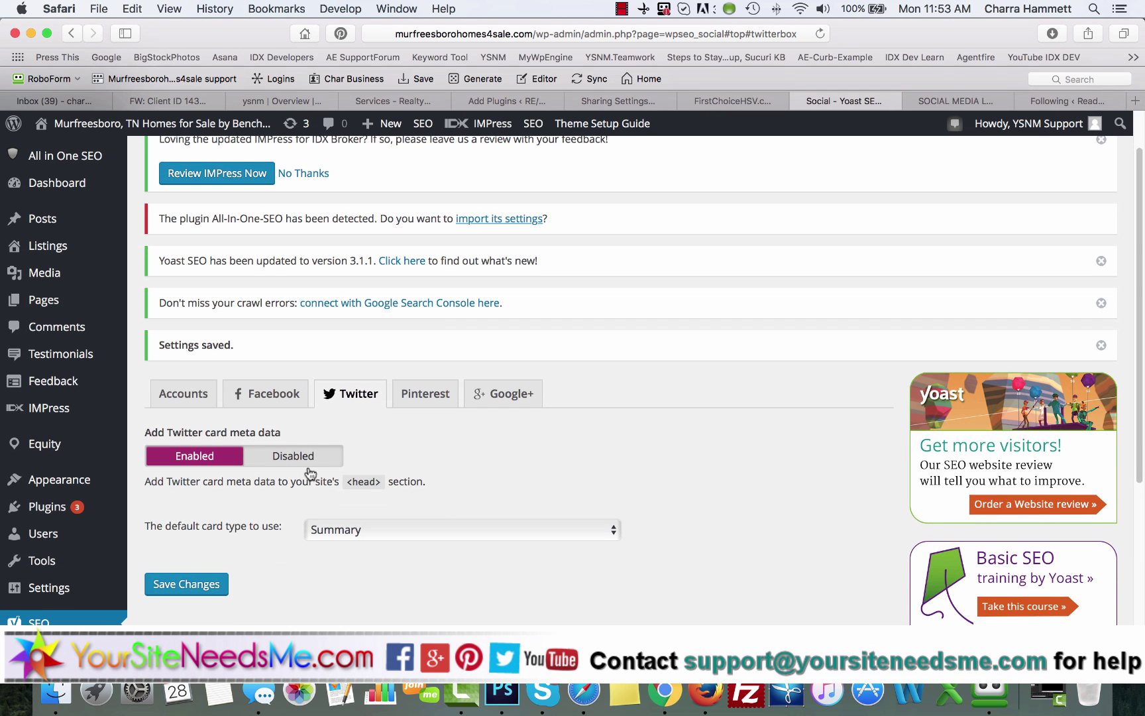
click(306, 457)
click(199, 588)
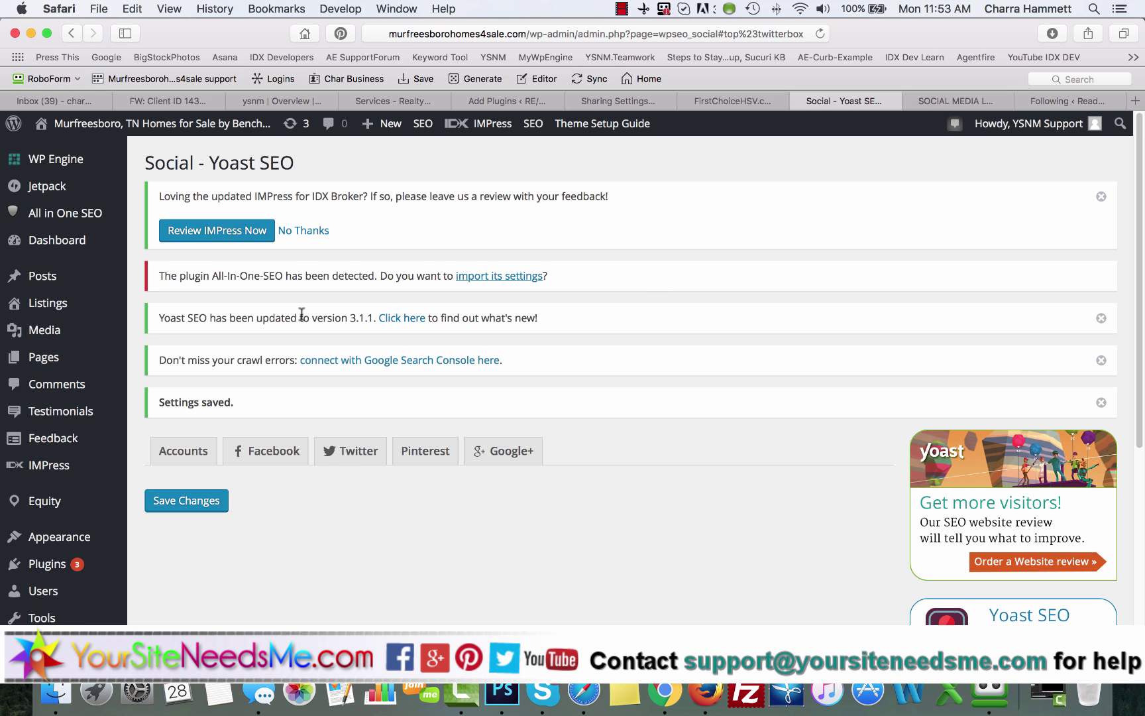
scroll(302, 317, down, 3)
scroll(77, 444, down, 3)
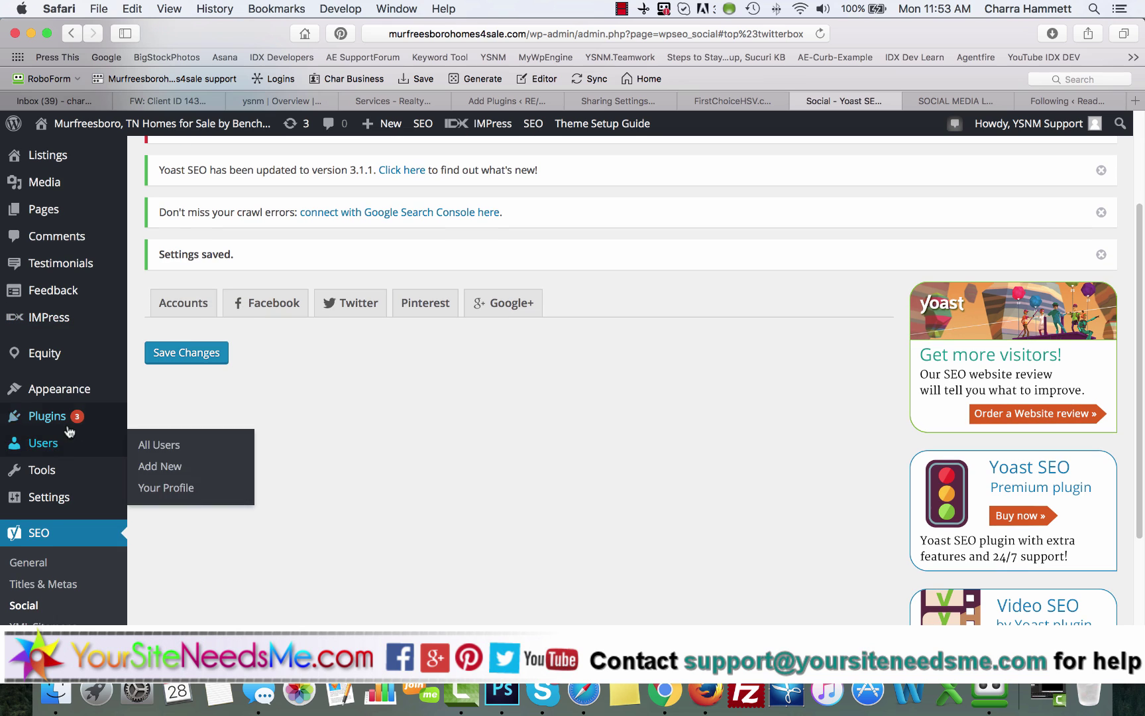
Search the plugin directory for 'Always Use Open Graph by Jetpack'.
mouse_move(66, 419)
click(158, 439)
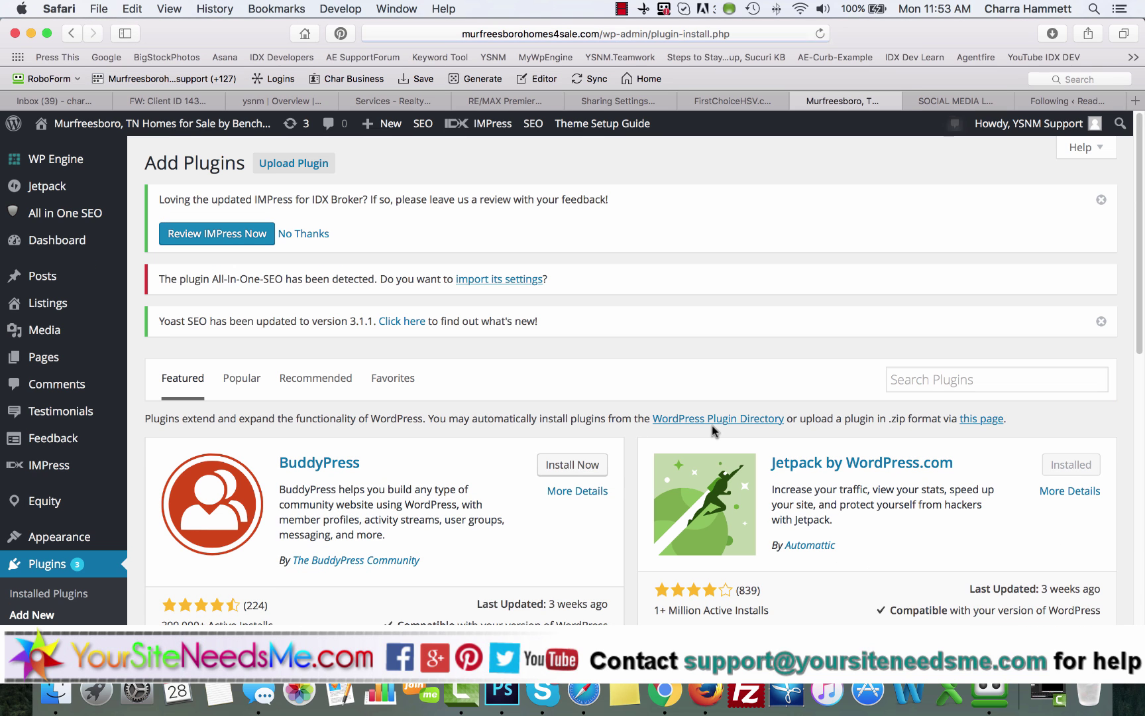
click(980, 382)
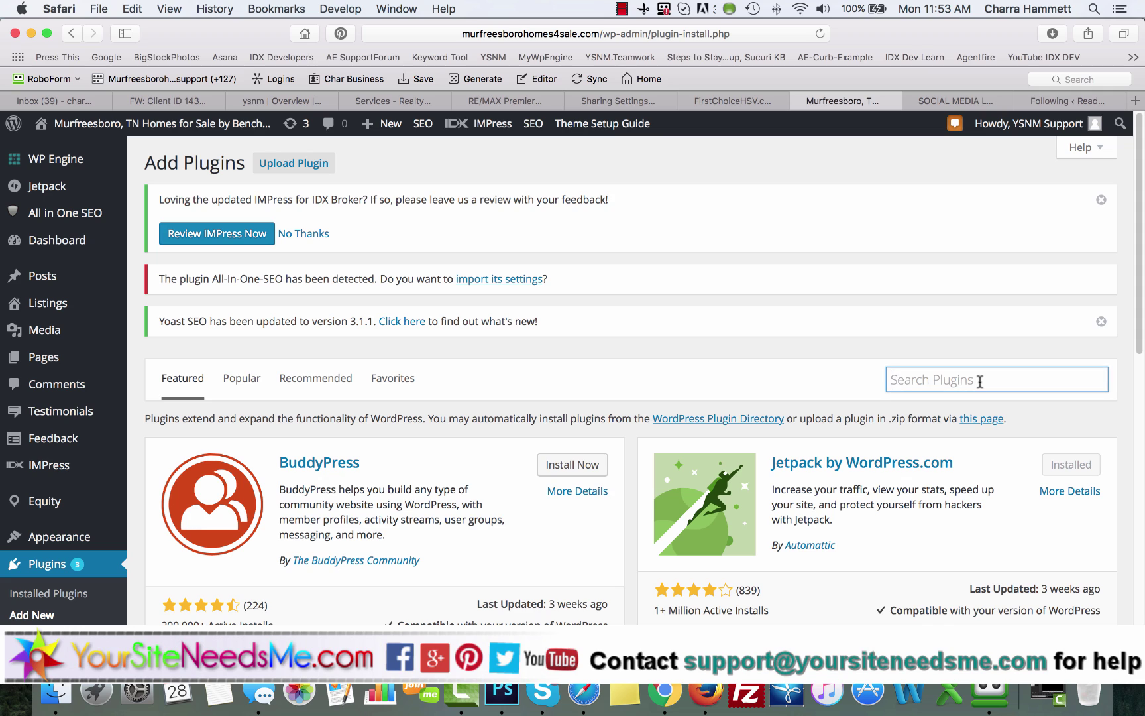
text(Always Use Open Grap)
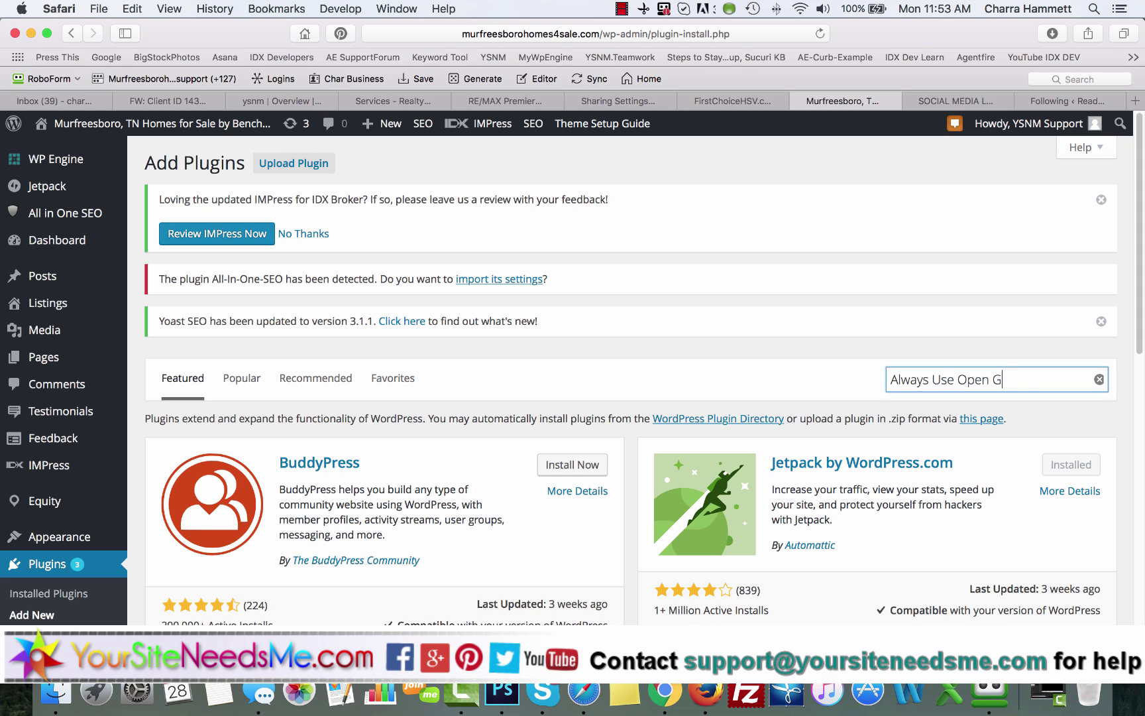
text(h by Jetpack)
key(Return)
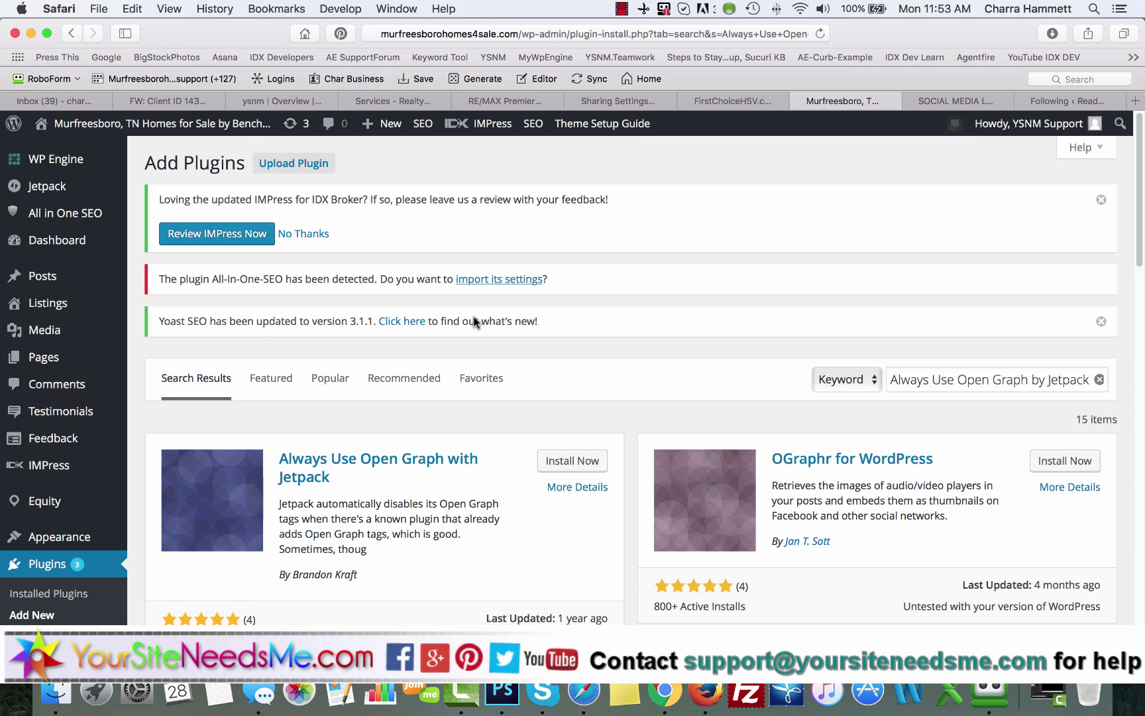
Install Always Use Open Graph with Jetpack 1.0, confirming and skipping the restore-point prompt.
scroll(473, 320, down, 5)
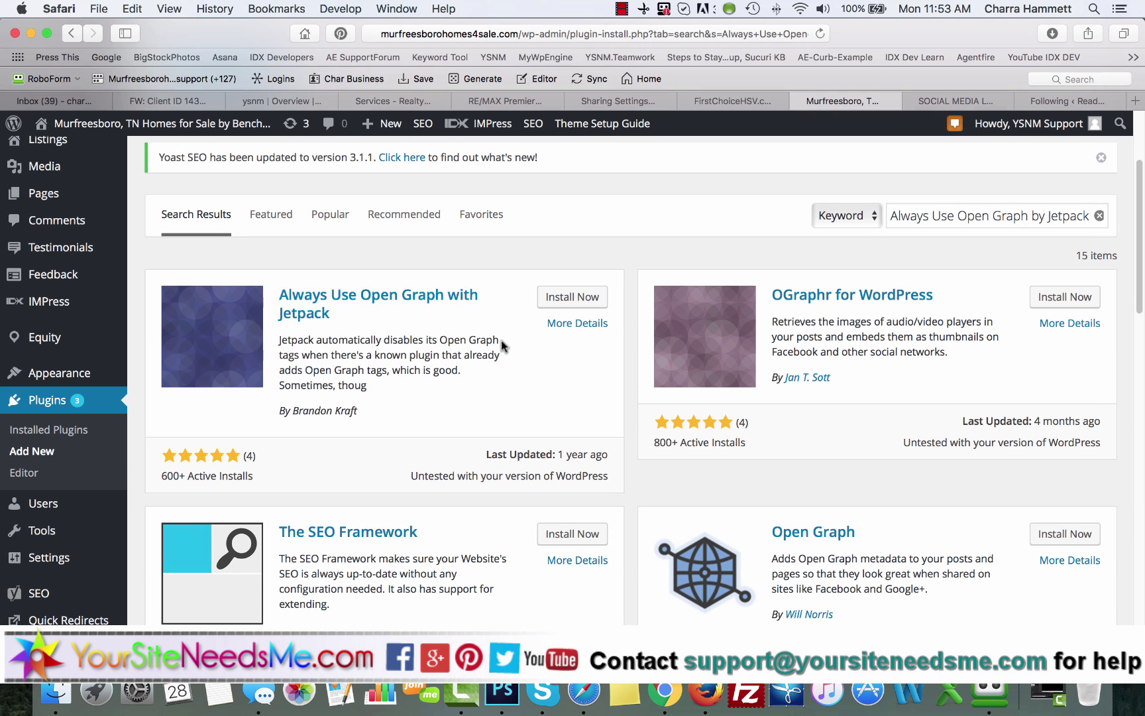
click(557, 298)
click(682, 252)
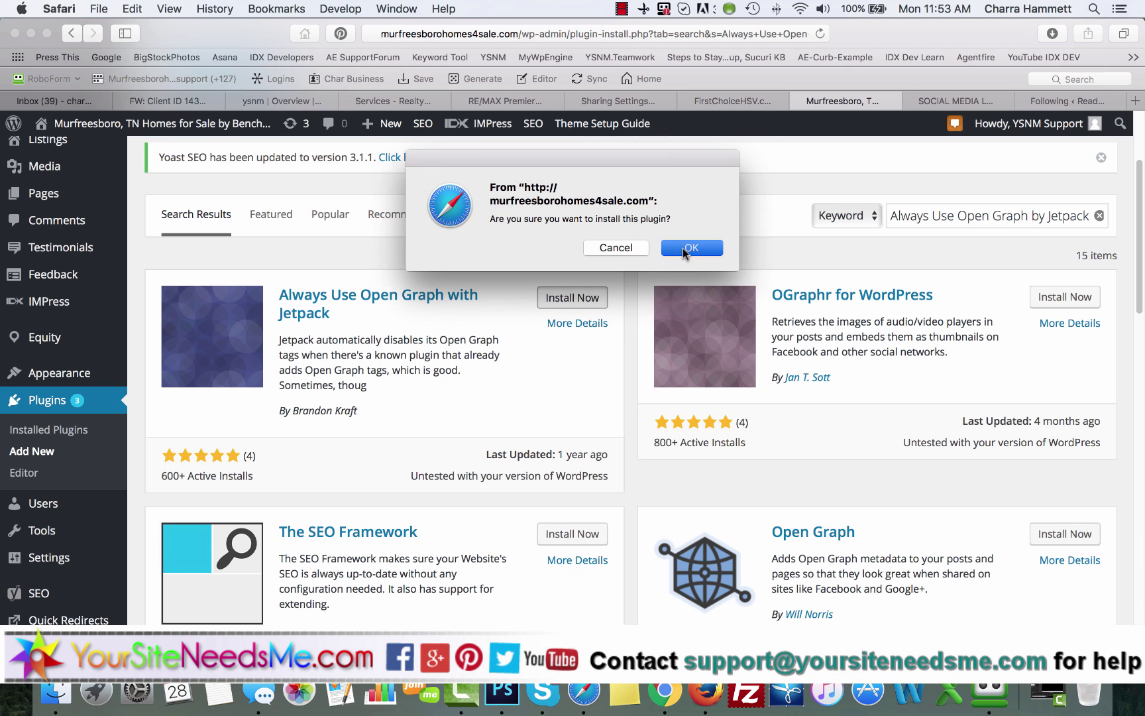
click(454, 284)
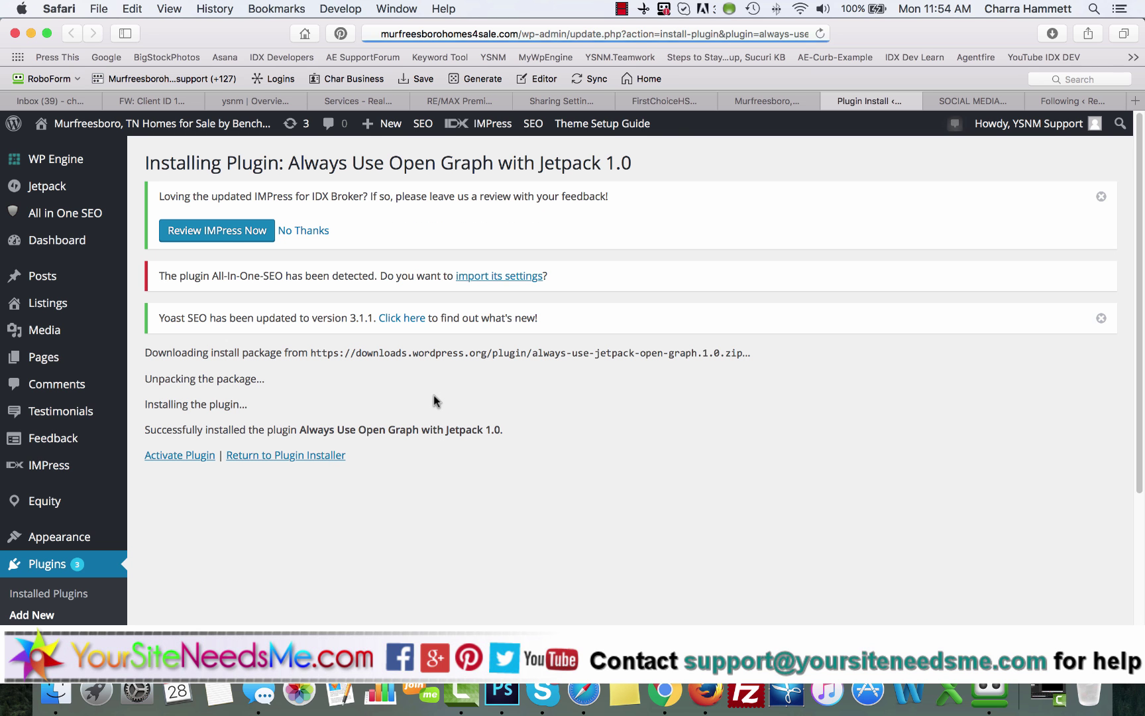
Activate the freshly installed Always Use Open Graph with Jetpack plugin.
click(178, 458)
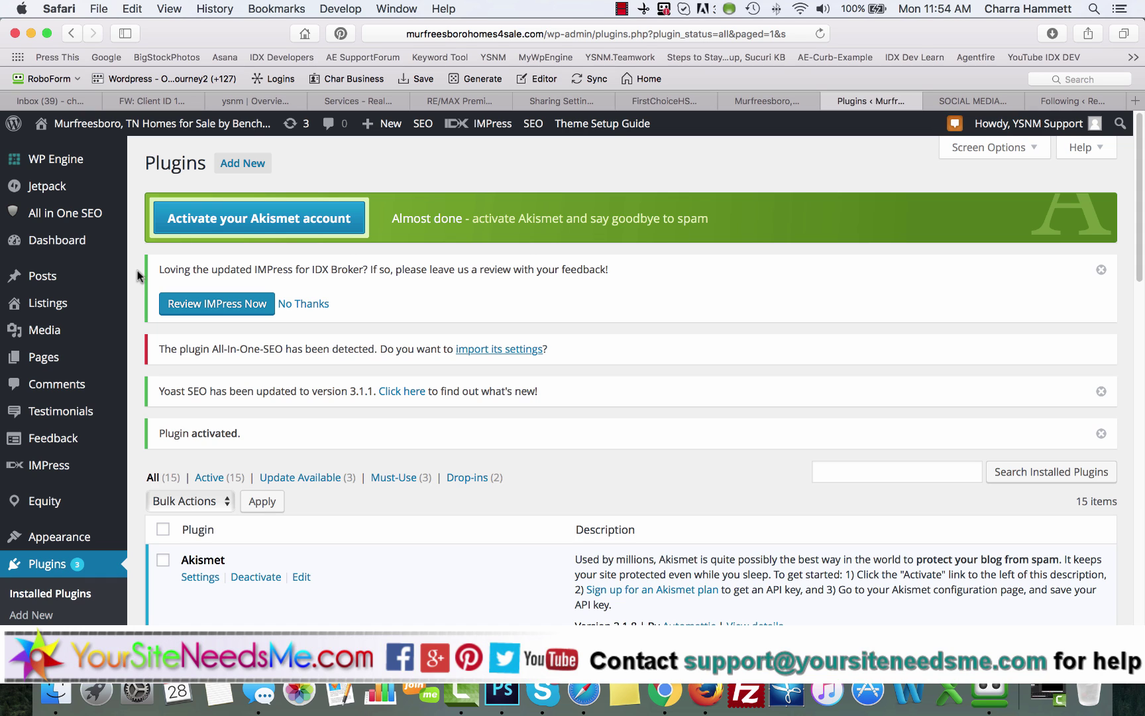
click(624, 8)
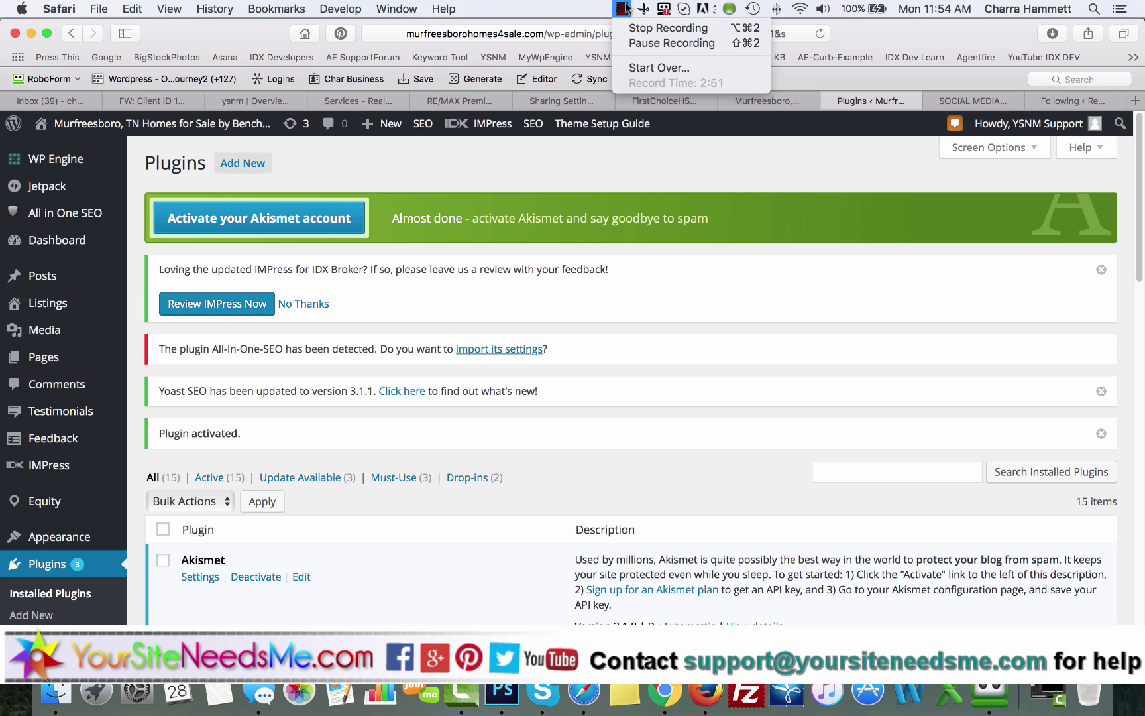